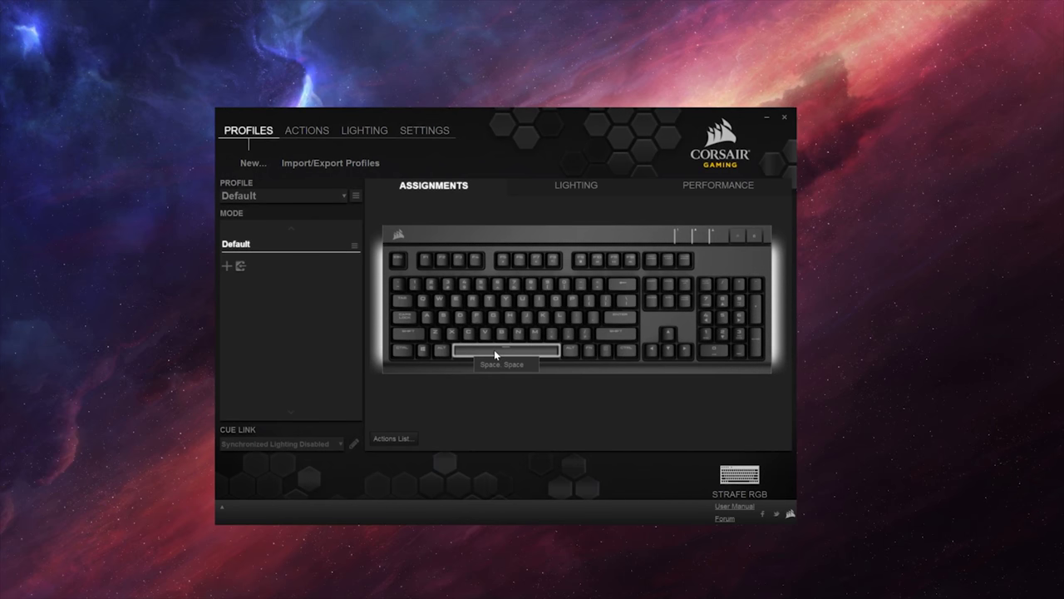
Switch to the LIGHTING sub-tab for the keyboard's Default profile.
left_click(580, 189)
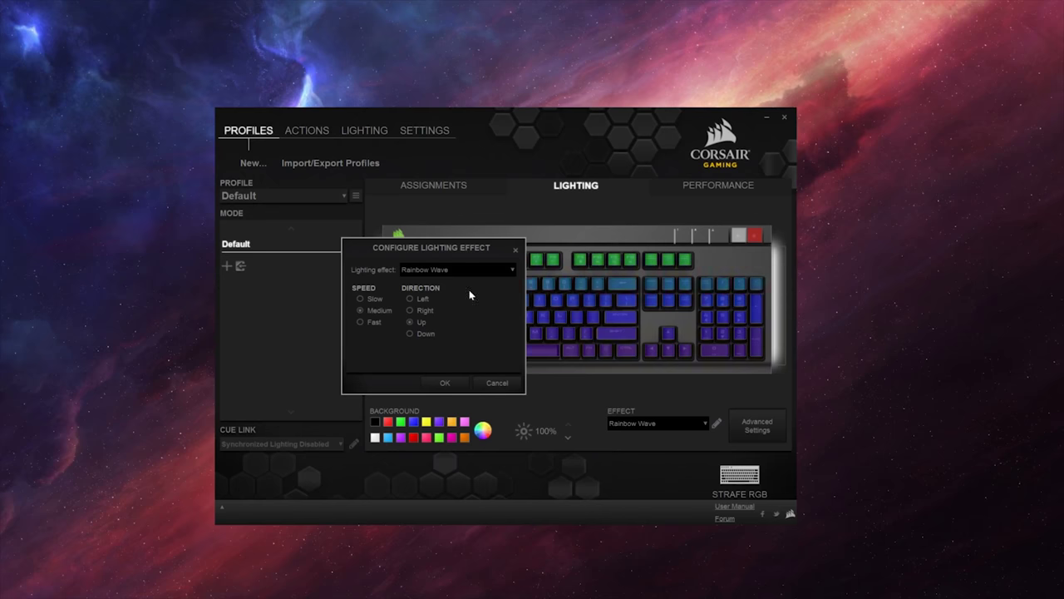
Confirm the Rainbow Wave effect at Medium speed with direction Up.
left_click(447, 382)
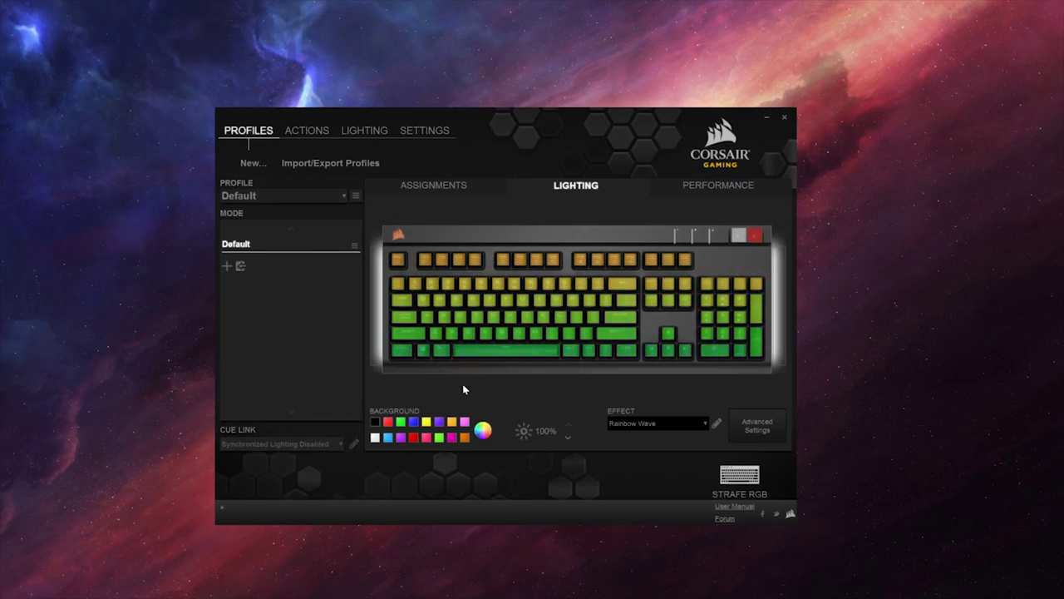
On the Performance page, cancel new mode settings and open an empty Profile Settings dialog.
left_click(703, 188)
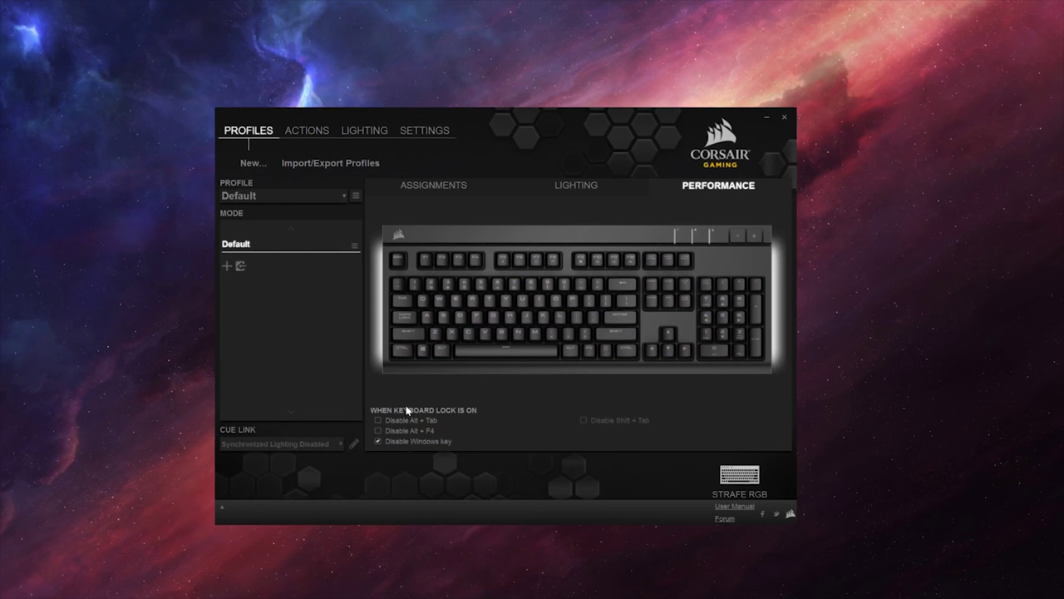
left_click(227, 267)
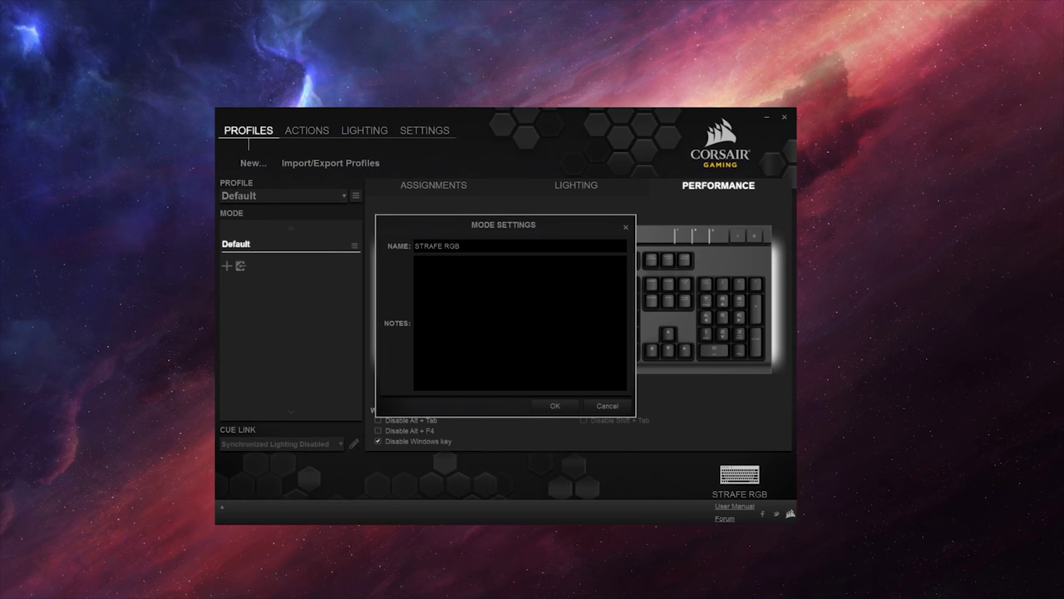
left_click(600, 407)
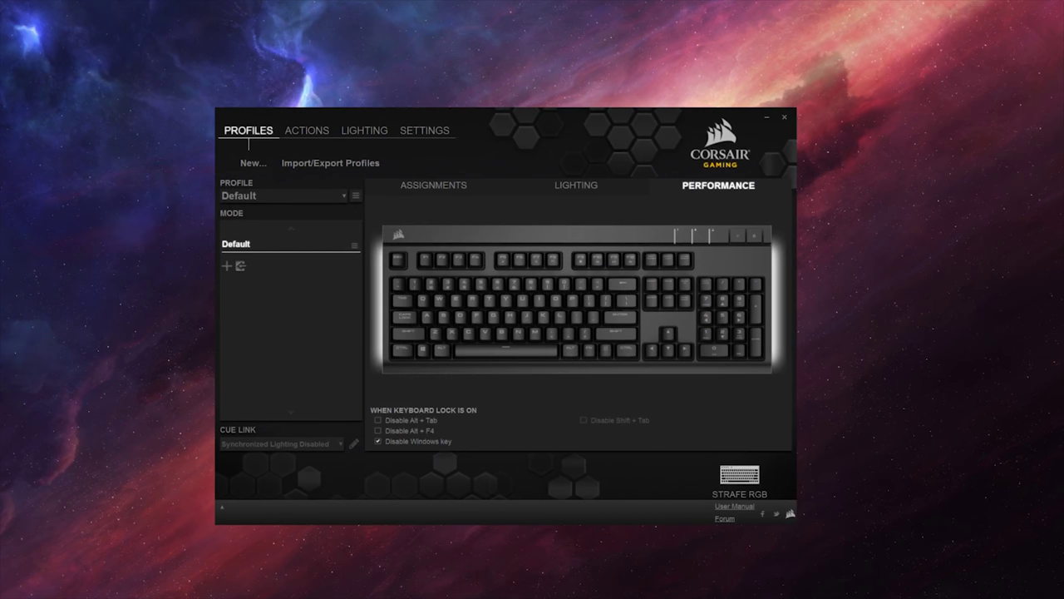
left_click(250, 164)
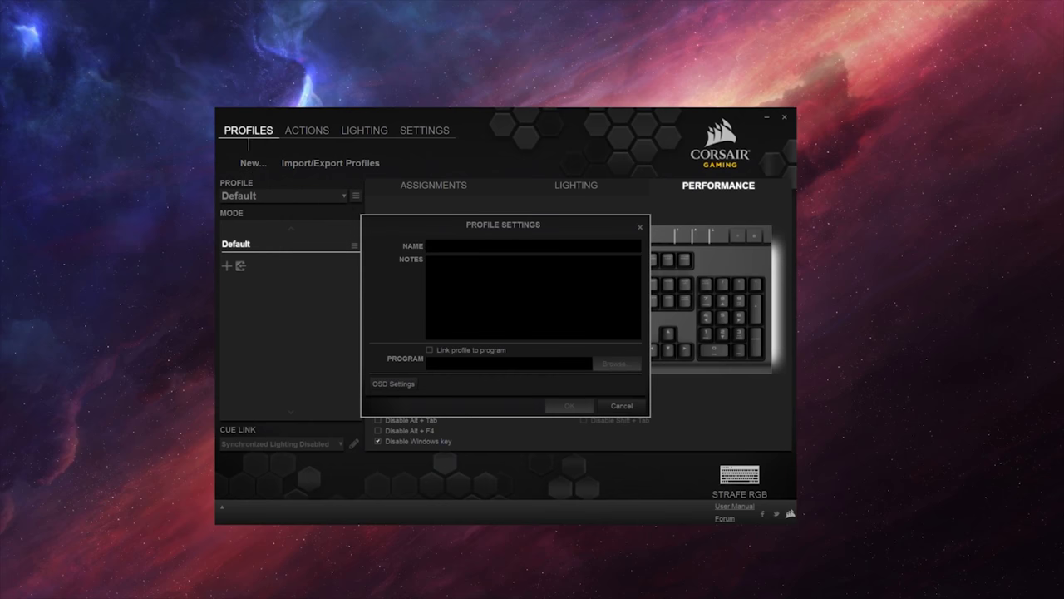